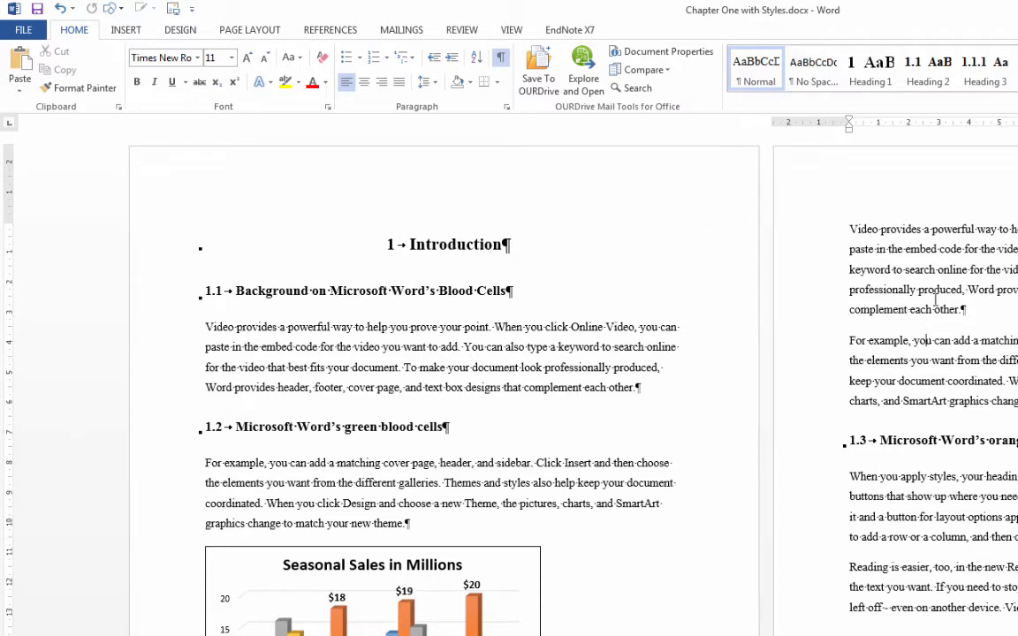
Add an empty paragraph above "For example, you can add" on the second page and insert TIF tooth picture.tif there
{"action": "key", "text": "Return"}
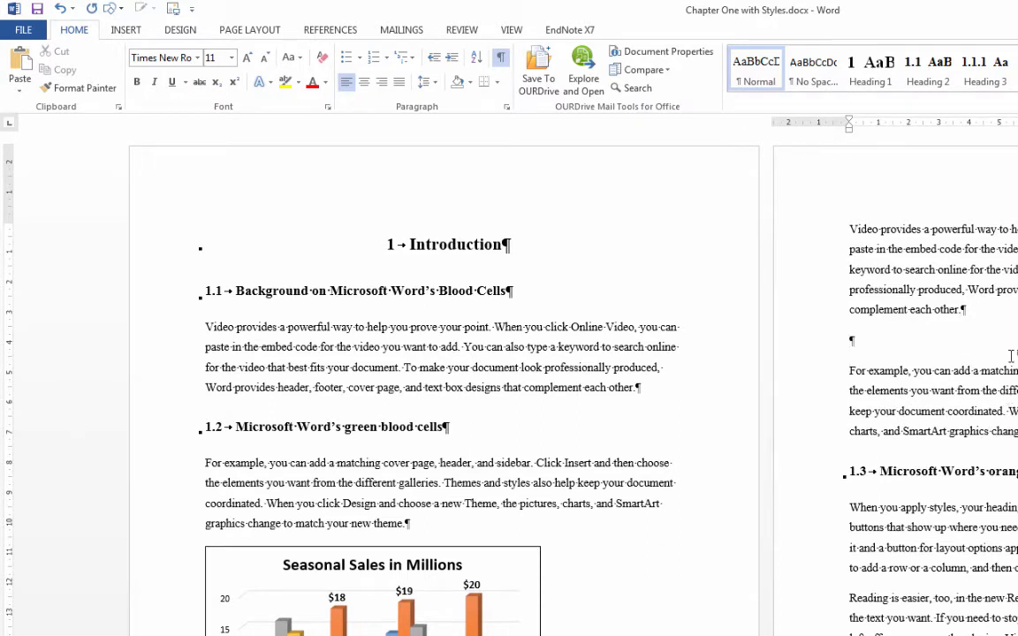
{"action": "left_click", "coordinate": [122, 29]}
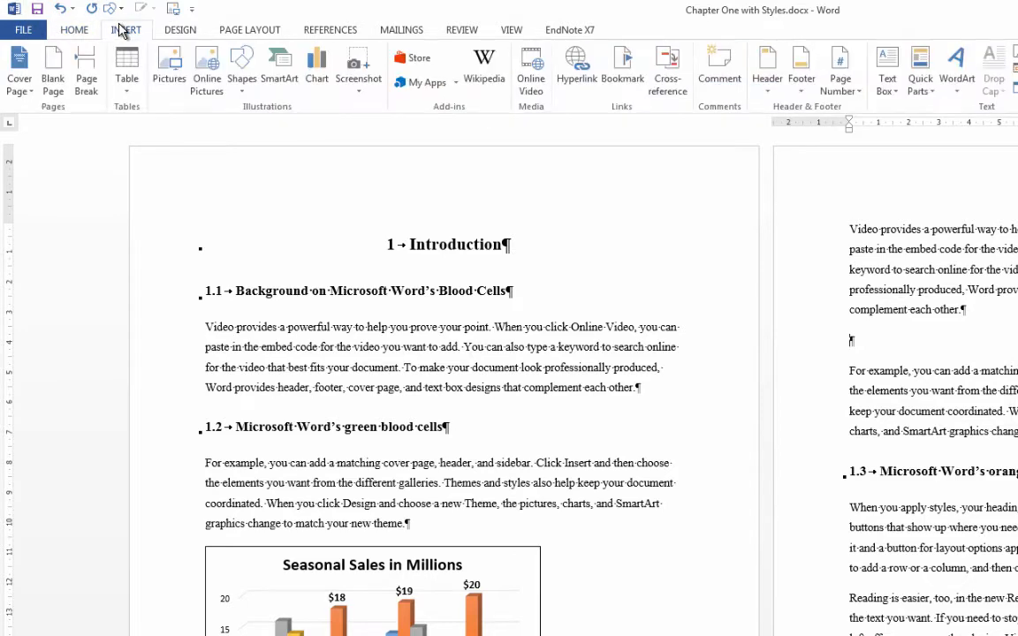
{"action": "left_click", "coordinate": [171, 72]}
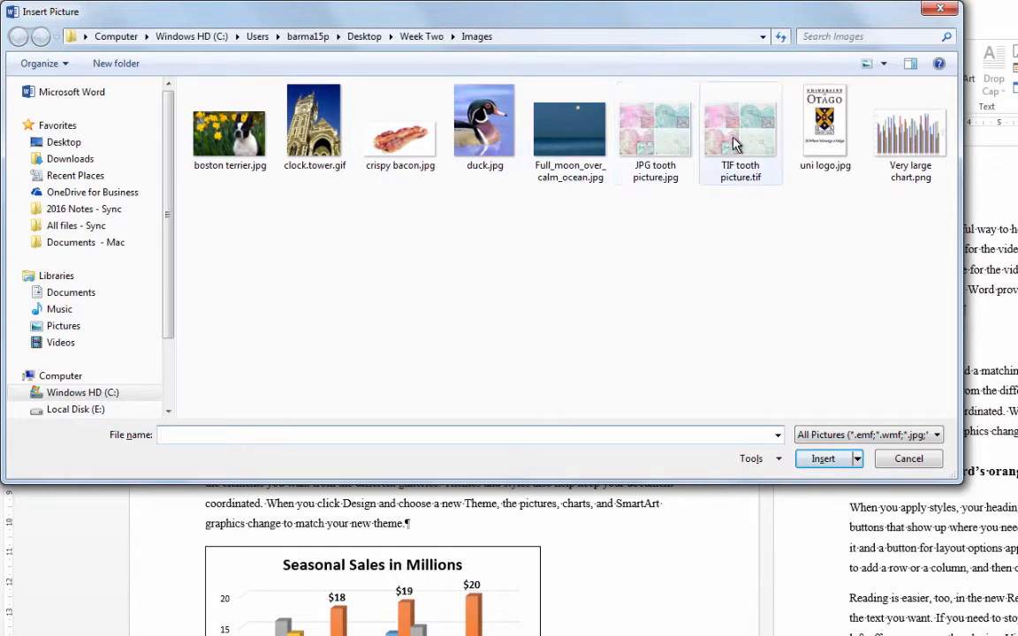
{"action": "mouse_move", "coordinate": [733, 144]}
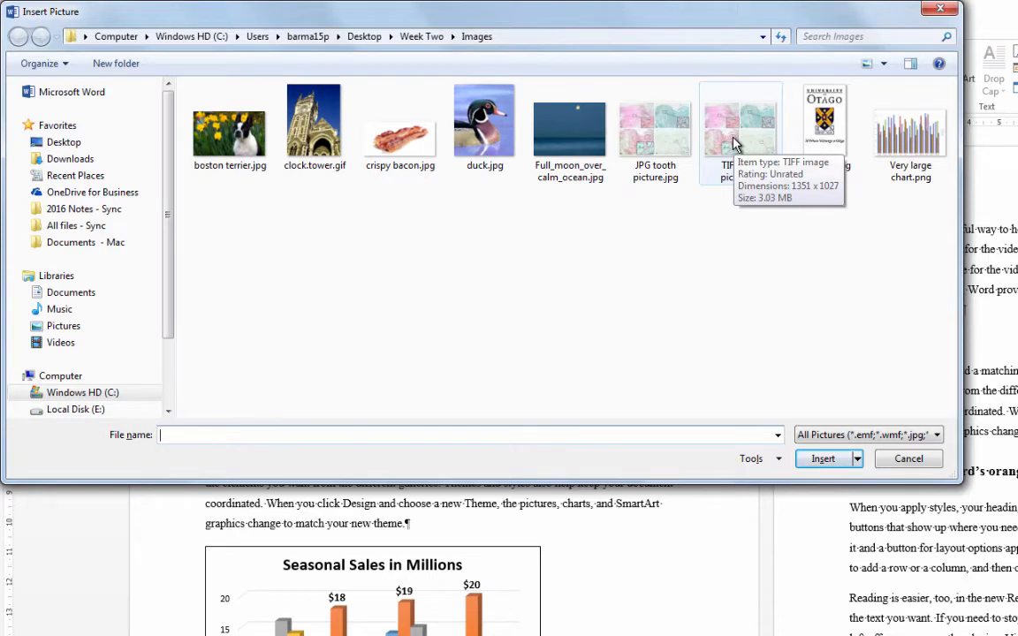
{"action": "mouse_move", "coordinate": [650, 144]}
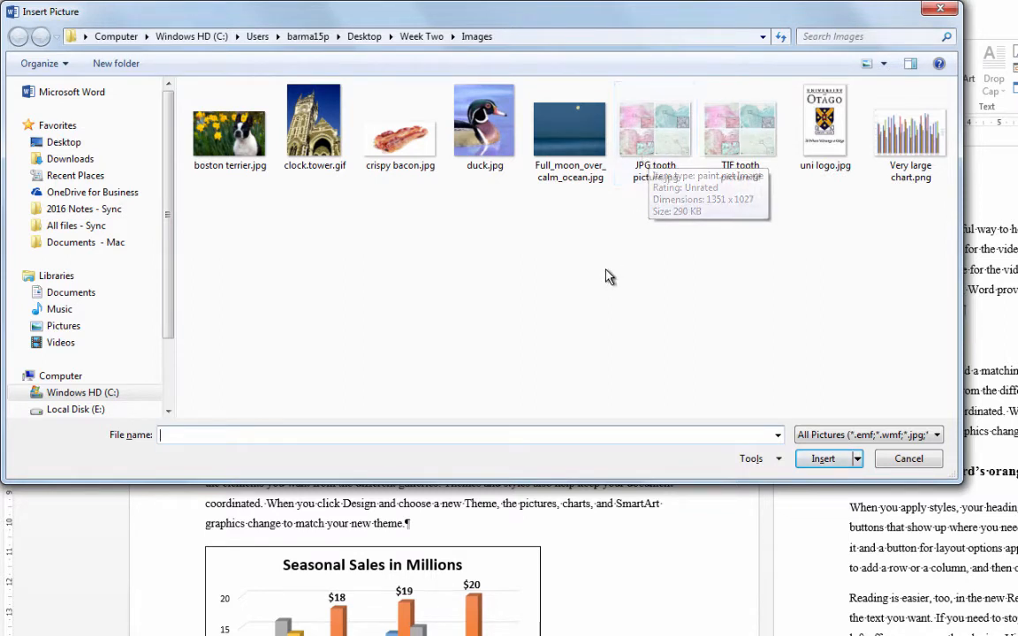
{"action": "left_click", "coordinate": [752, 129]}
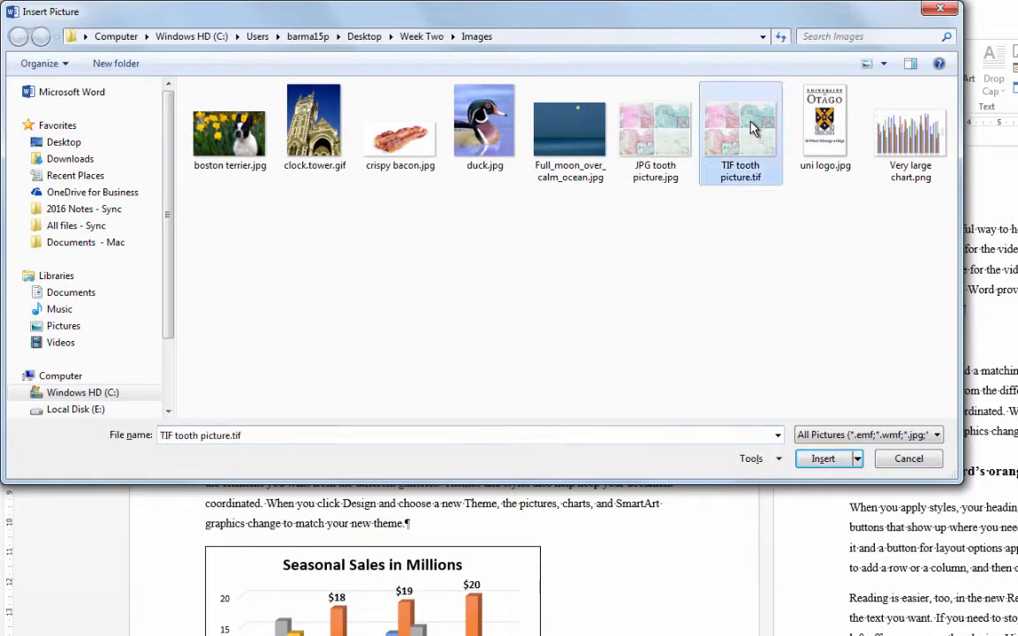
{"action": "left_click", "coordinate": [808, 467]}
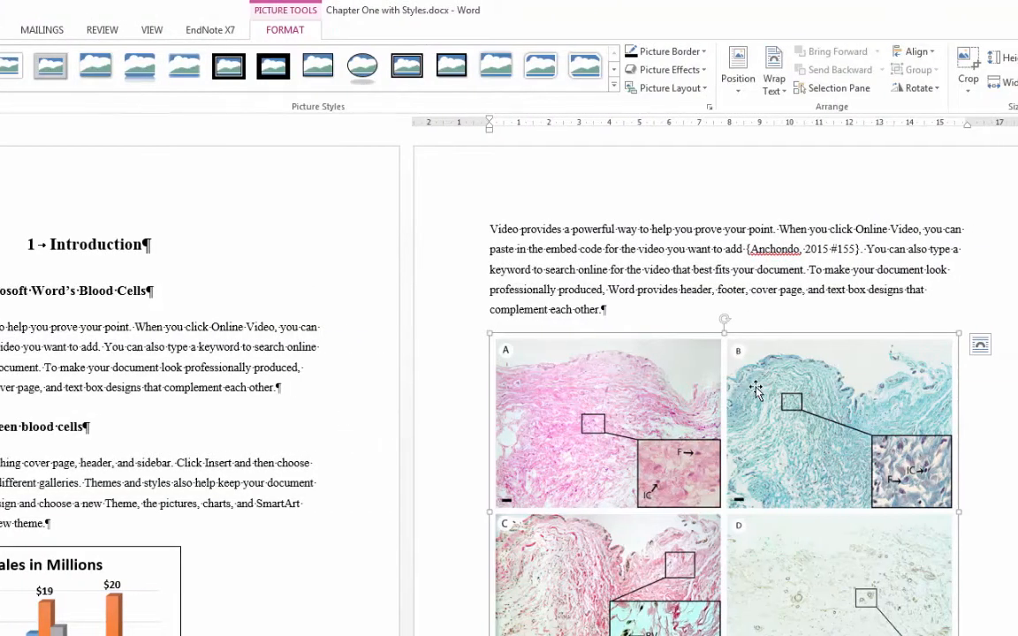
Save the inserted tooth picture as a JPEG file named "another tooth" in the Images folder of Week Two on the Desktop
{"action": "right_click", "coordinate": [755, 389]}
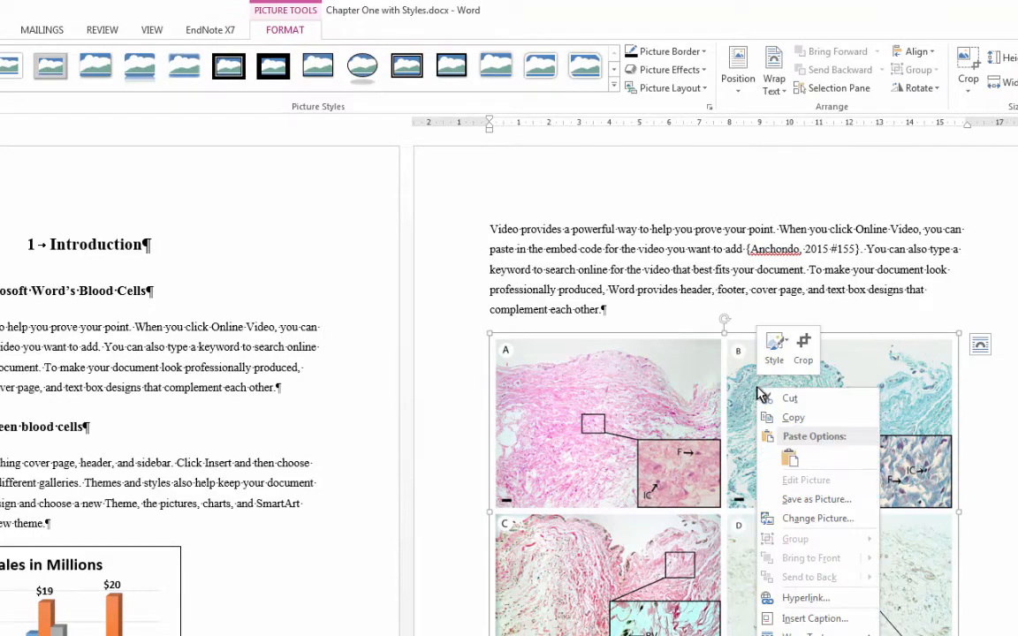
{"action": "left_click", "coordinate": [795, 500]}
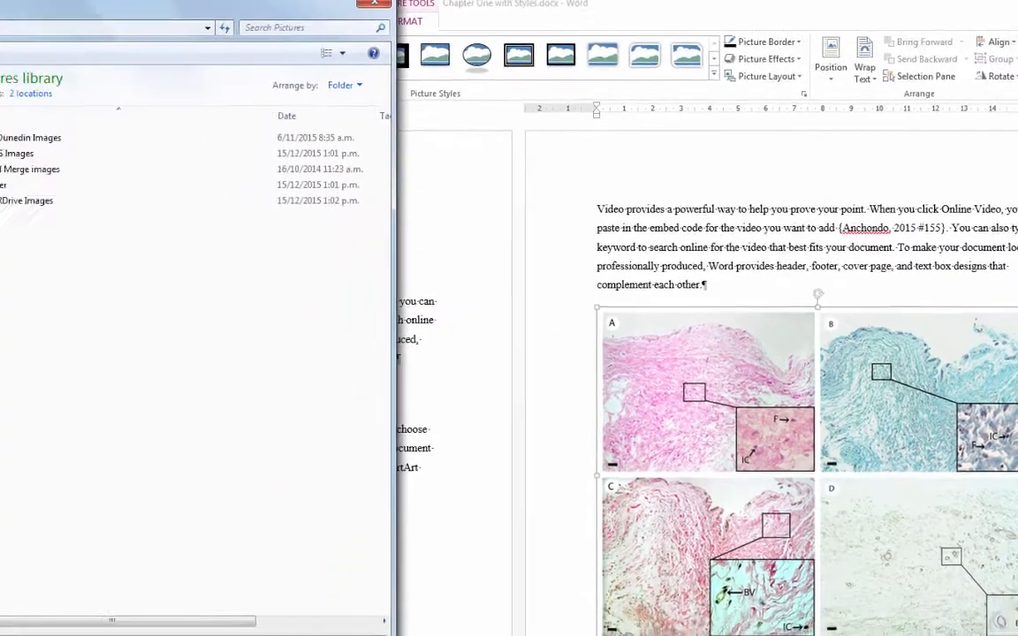
{"action": "left_click", "coordinate": [55, 108]}
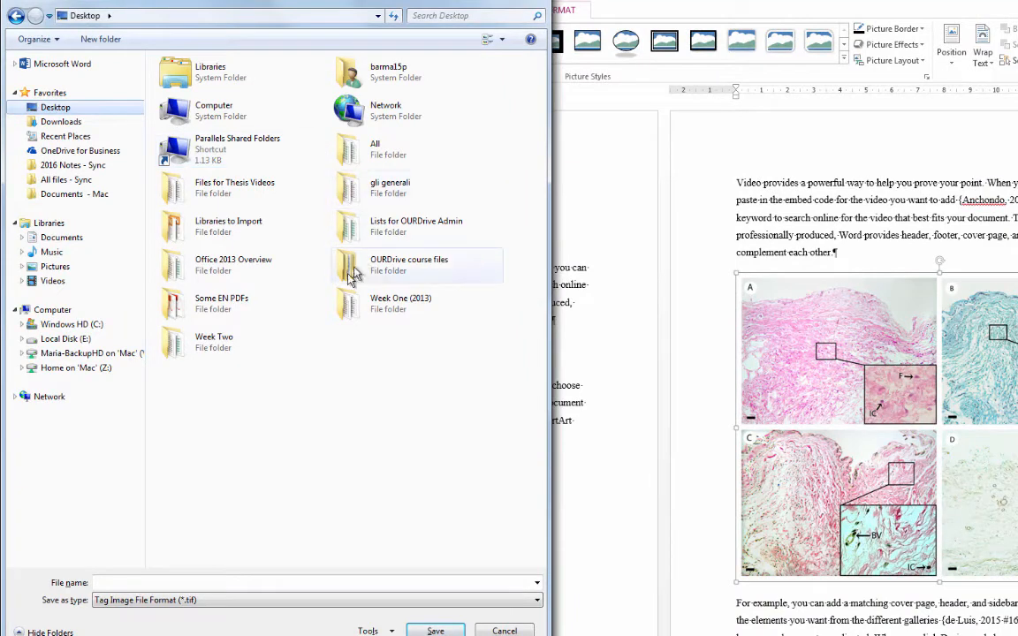
{"action": "left_click", "coordinate": [232, 347]}
{"action": "double_click", "coordinate": [232, 347]}
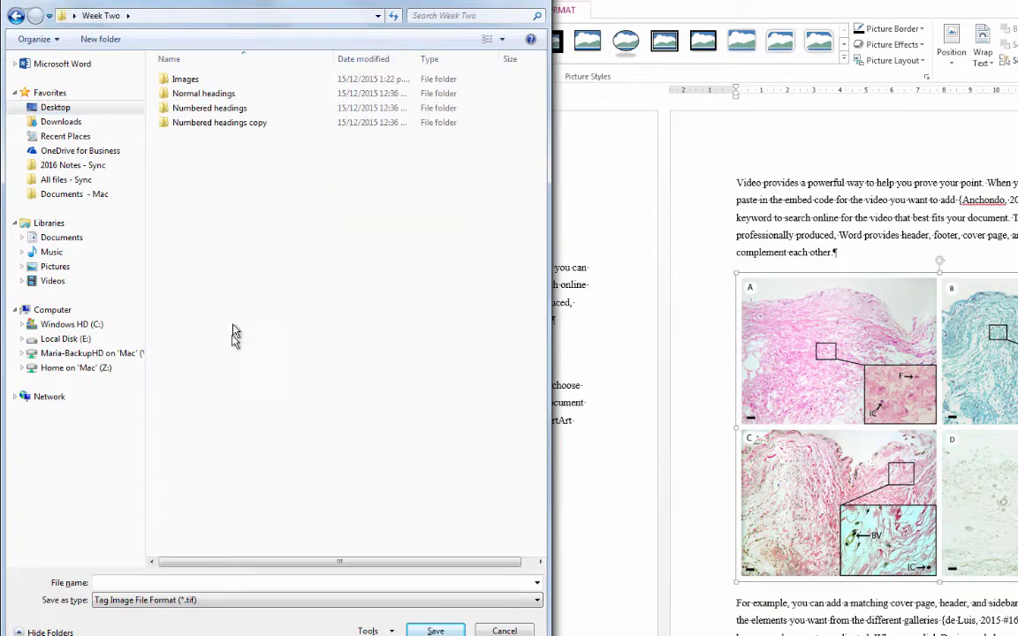
{"action": "double_click", "coordinate": [179, 78]}
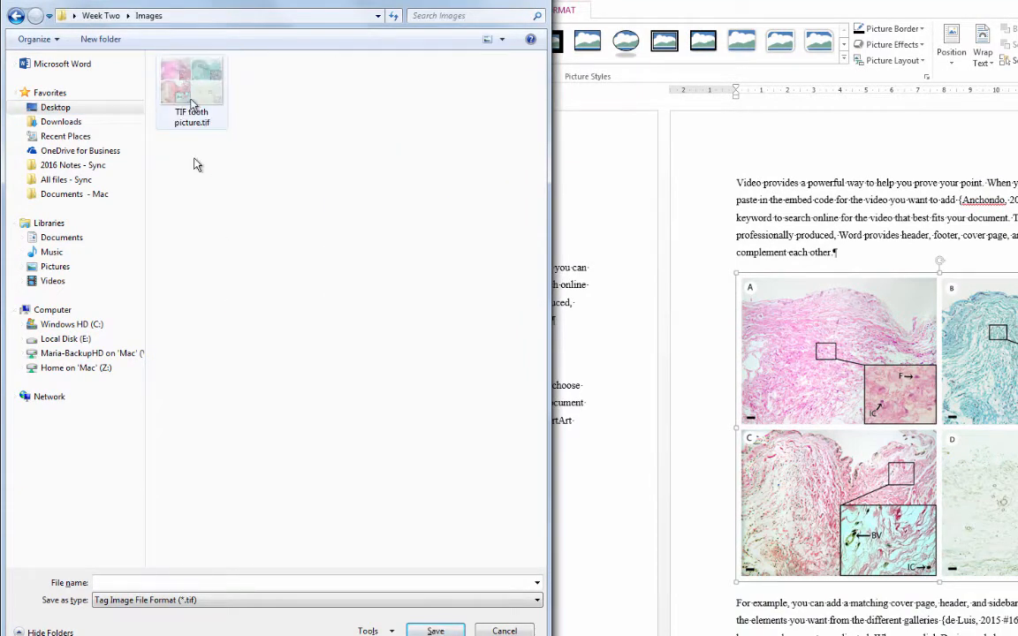
{"action": "left_click", "coordinate": [188, 600]}
{"action": "left_click", "coordinate": [142, 624]}
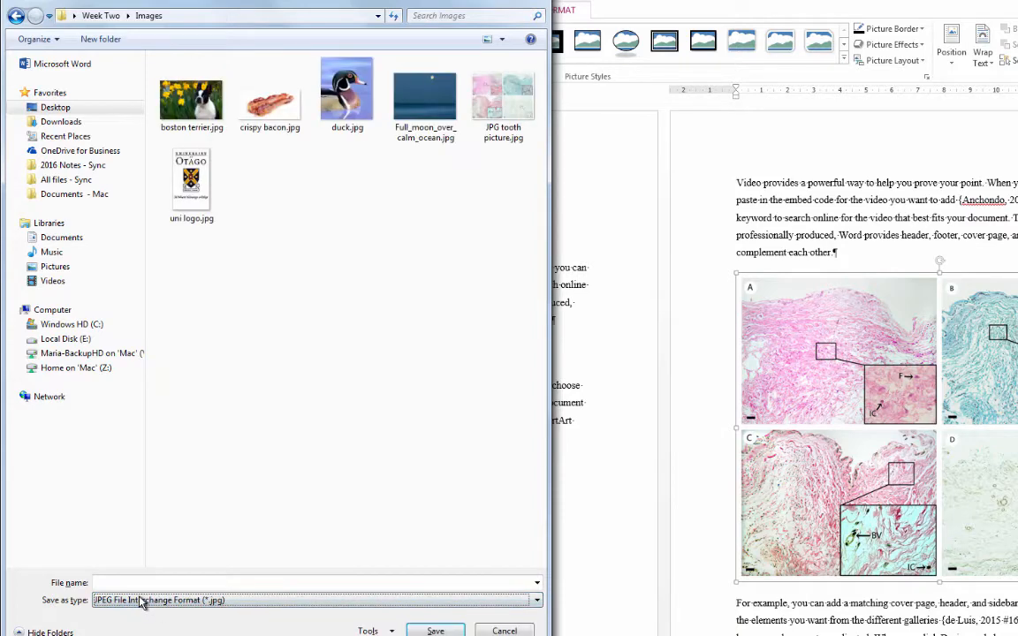
{"action": "left_click", "coordinate": [131, 578]}
{"action": "type", "text": "another t"}
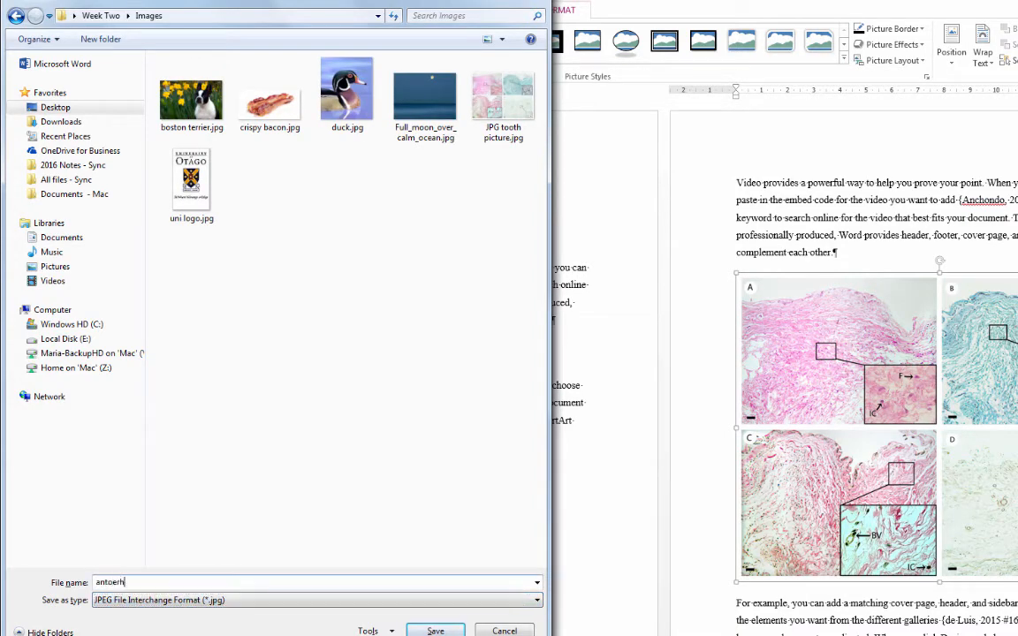
{"action": "type", "text": "ooth"}
{"action": "key", "text": "Return"}
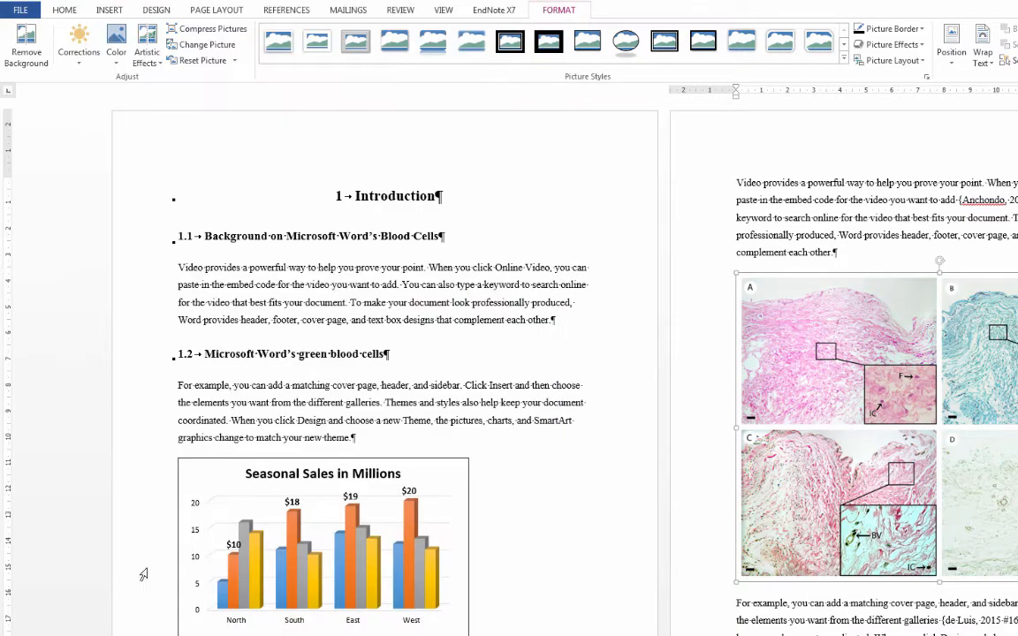
Delete the TIF tooth picture from the document and insert another tooth.jpg in its place
{"action": "key", "text": "Delete"}
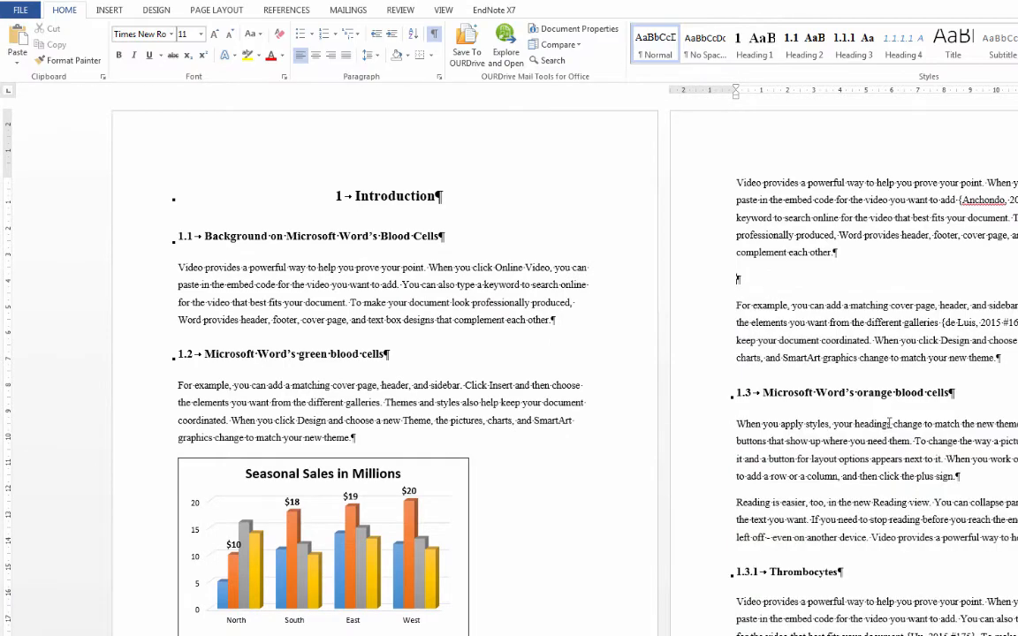
{"action": "left_click", "coordinate": [109, 9]}
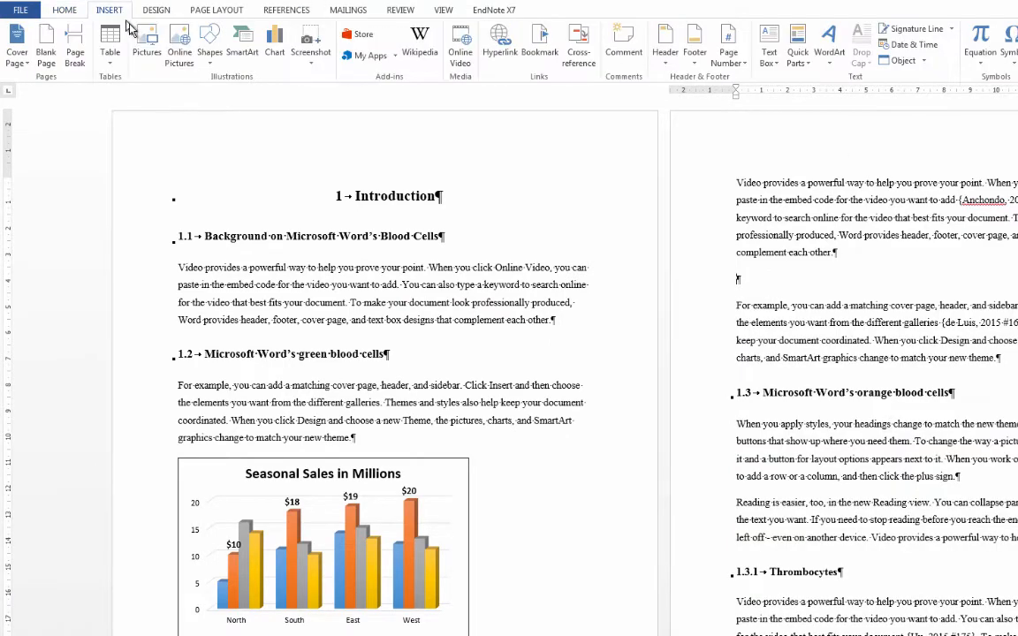
{"action": "left_click", "coordinate": [146, 40]}
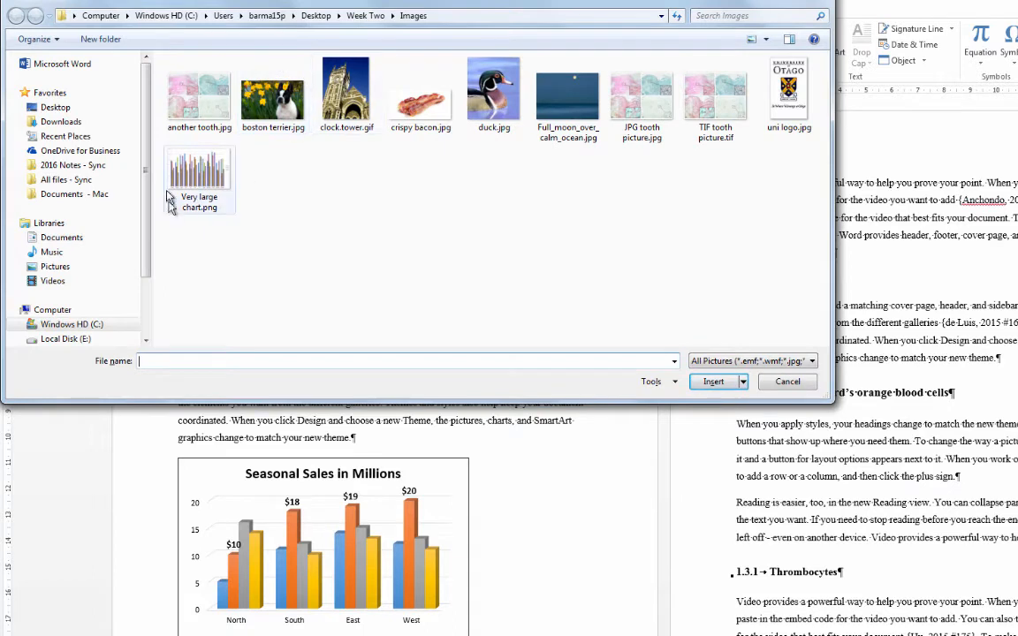
{"action": "left_click", "coordinate": [180, 100]}
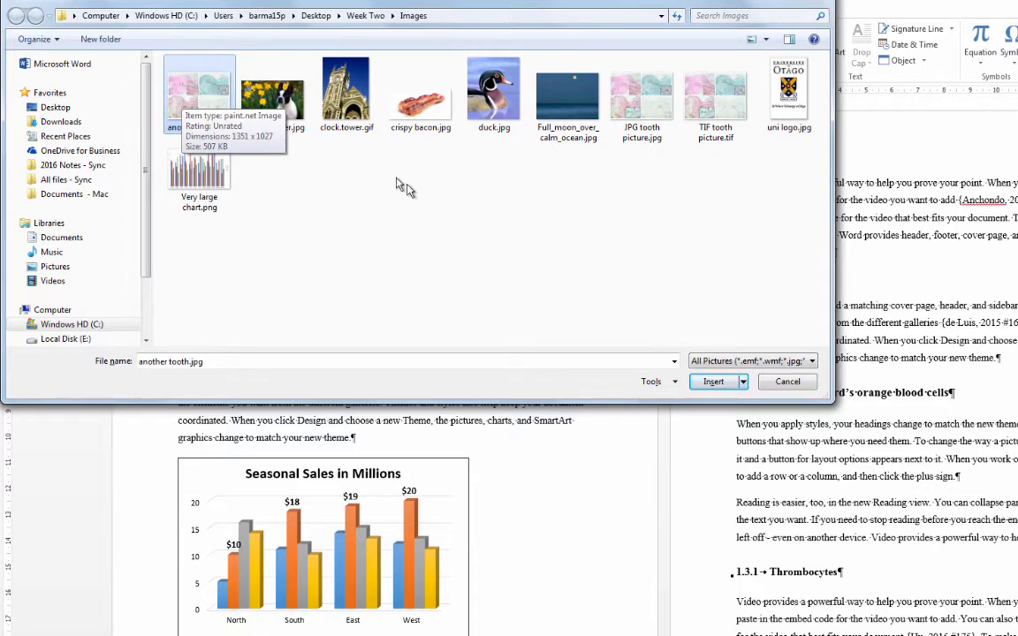
{"action": "left_click", "coordinate": [709, 381]}
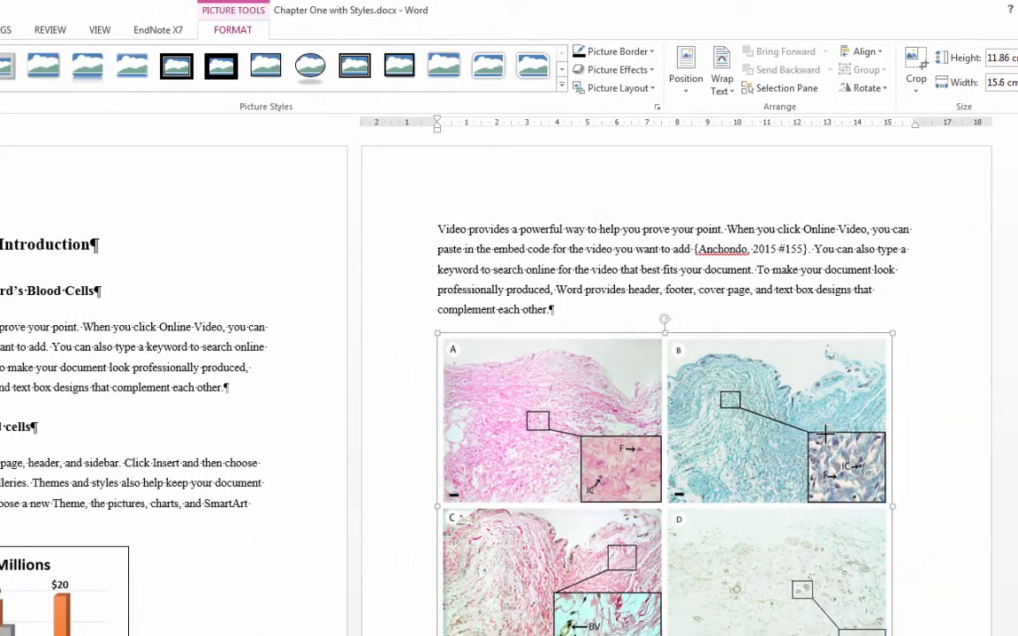
Shrink the tooth picture proportionally to about 9.85 cm wide and 7.5 cm high
{"action": "left_click_drag", "start_coordinate": [825, 433], "coordinate": [719, 463]}
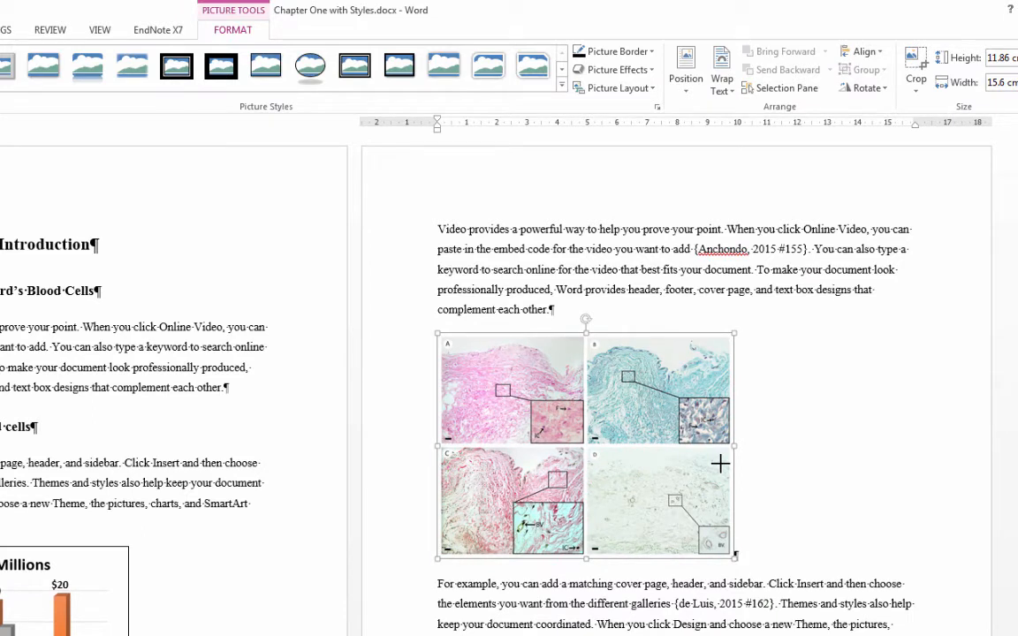
{"action": "left_click_drag", "start_coordinate": [720, 463], "coordinate": [717, 465]}
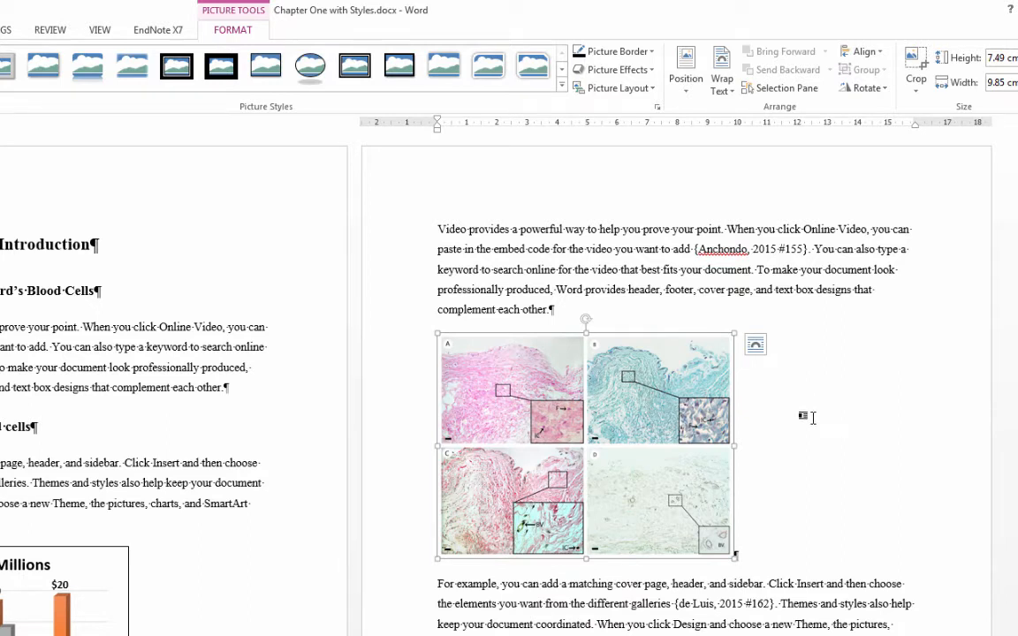
{"action": "left_click", "coordinate": [761, 552]}
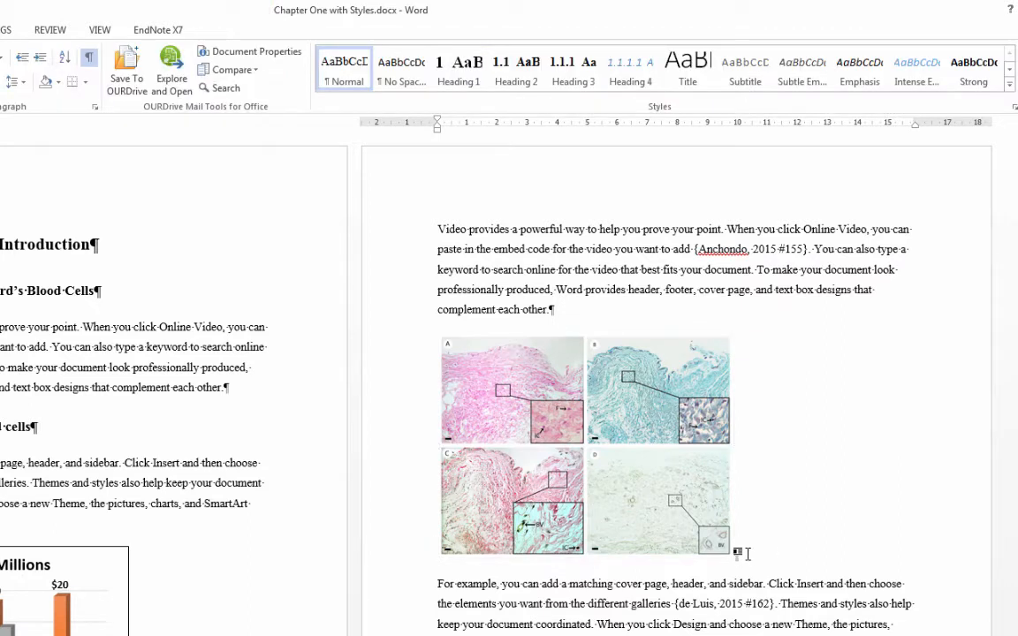
Examine the text wrapping and layout options offered for the tooth picture without changing them
{"action": "left_click", "coordinate": [668, 399]}
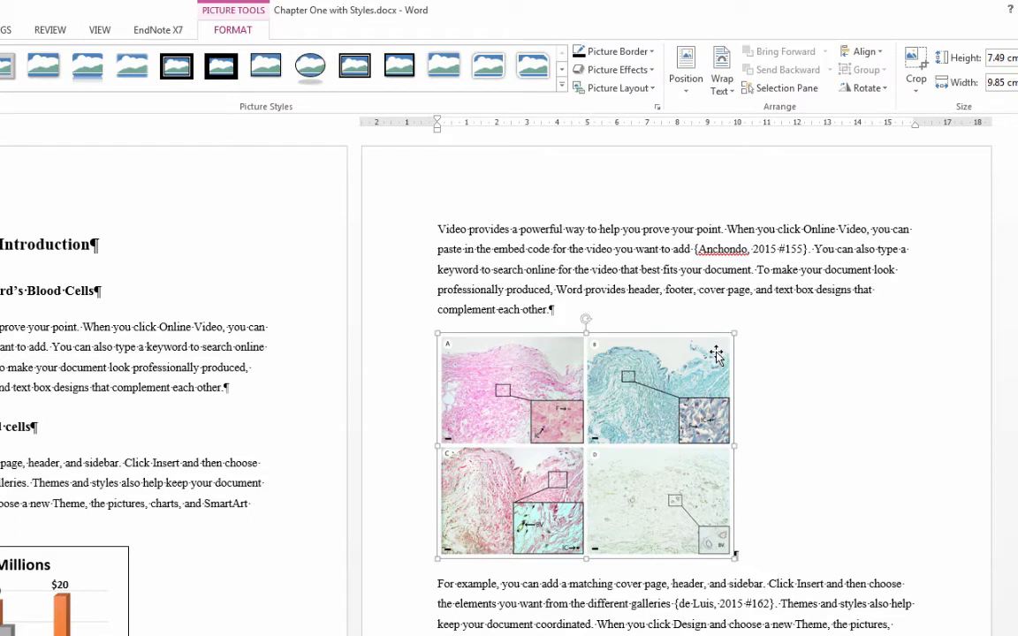
{"action": "left_click", "coordinate": [765, 437]}
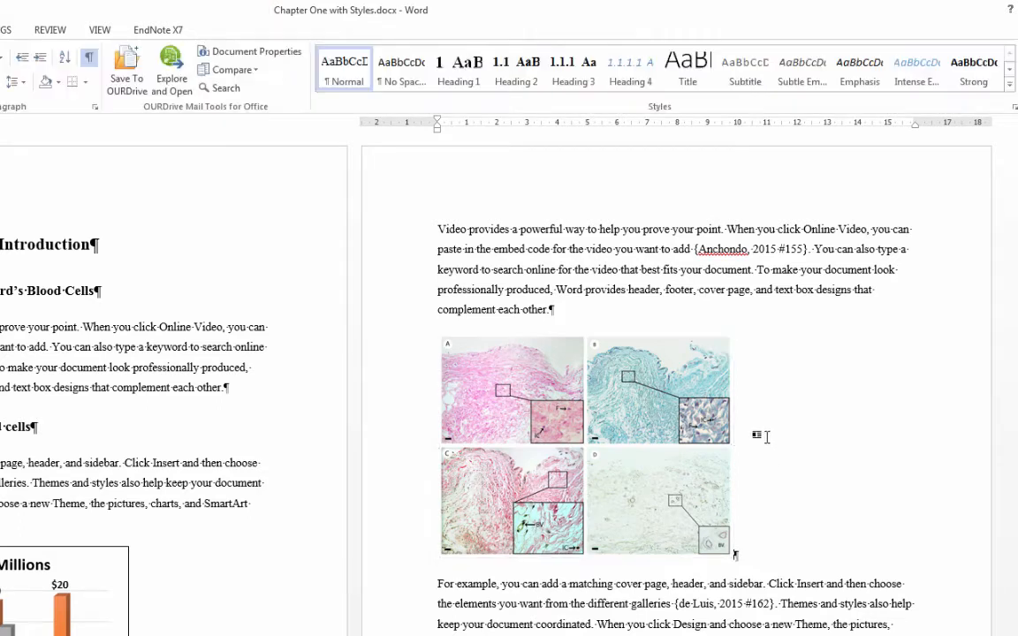
{"action": "left_click", "coordinate": [710, 356]}
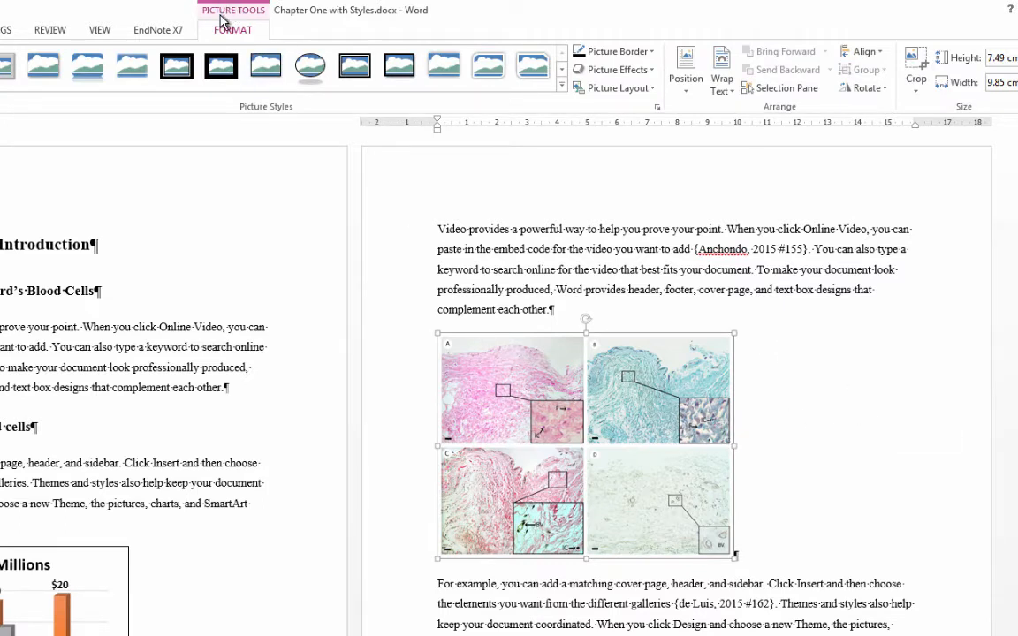
{"action": "left_click", "coordinate": [715, 83]}
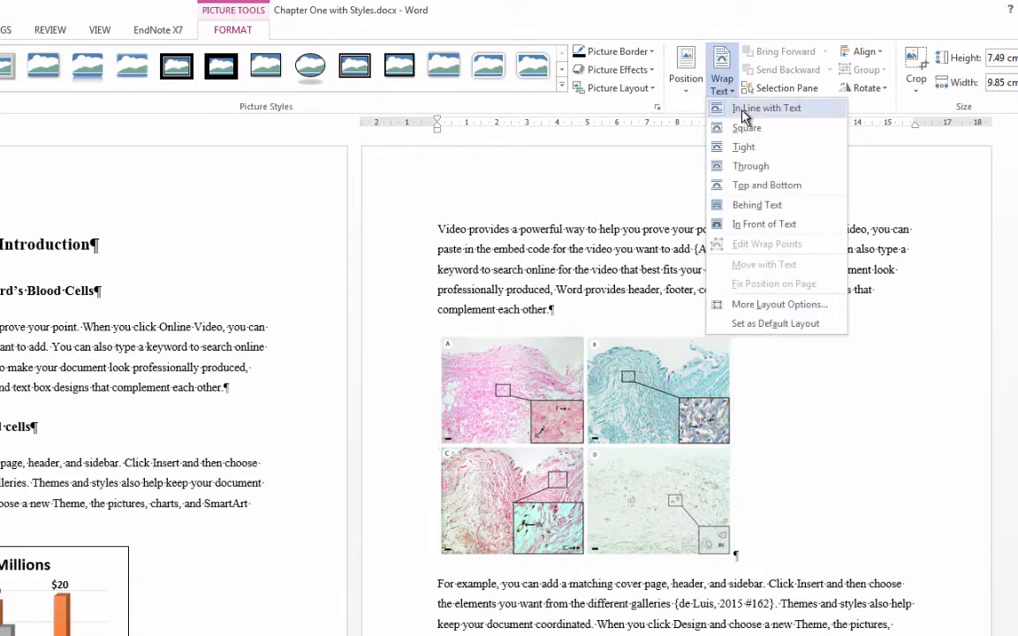
{"action": "left_click", "coordinate": [880, 433]}
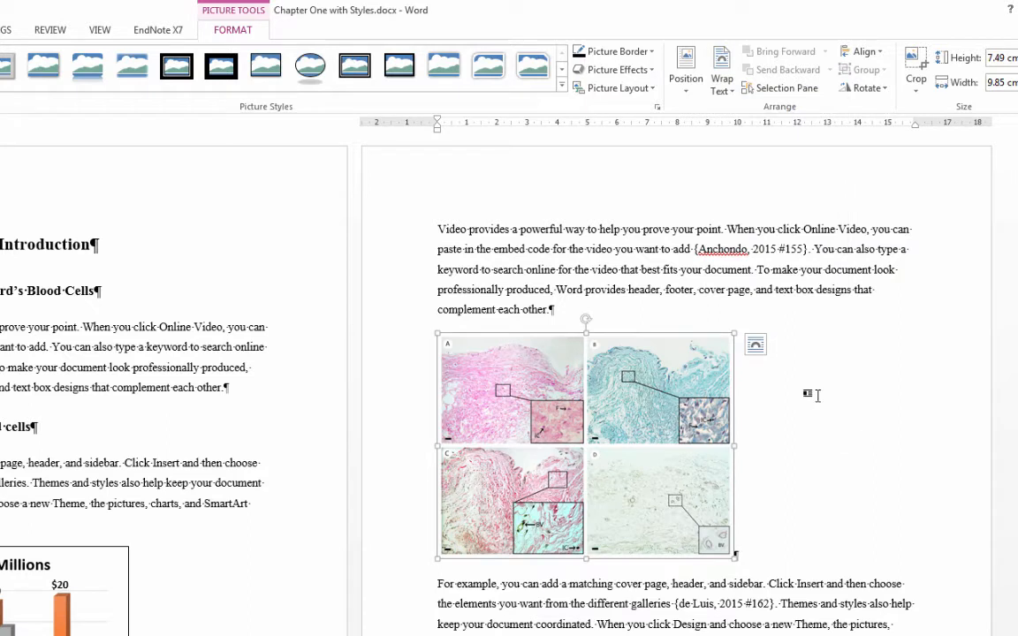
{"action": "left_click", "coordinate": [755, 345]}
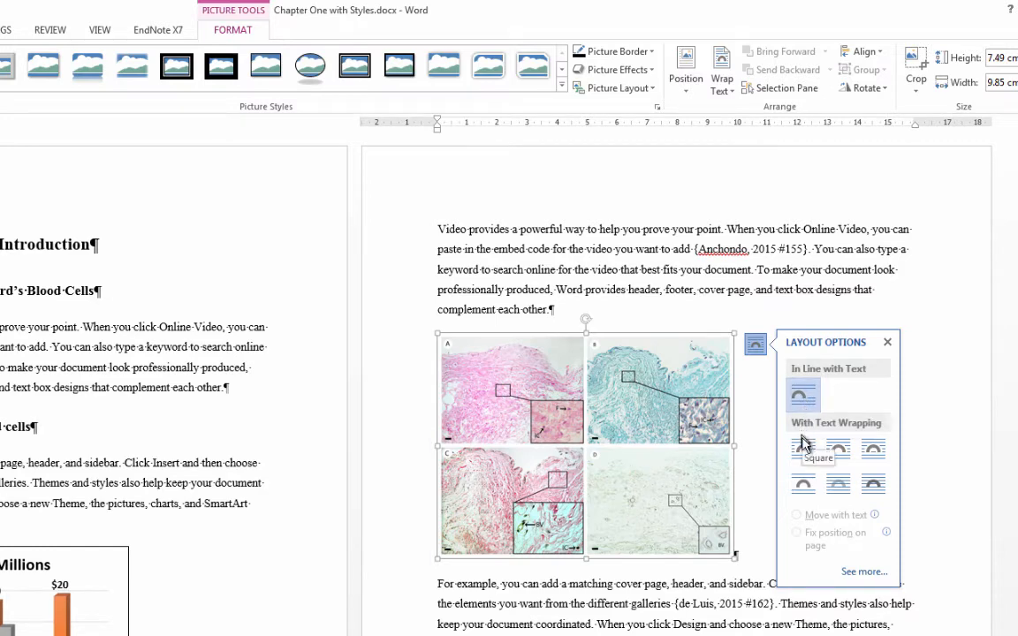
Centre the paragraph holding the tooth picture and the one holding the Seasonal Sales chart
{"action": "left_click", "coordinate": [747, 472]}
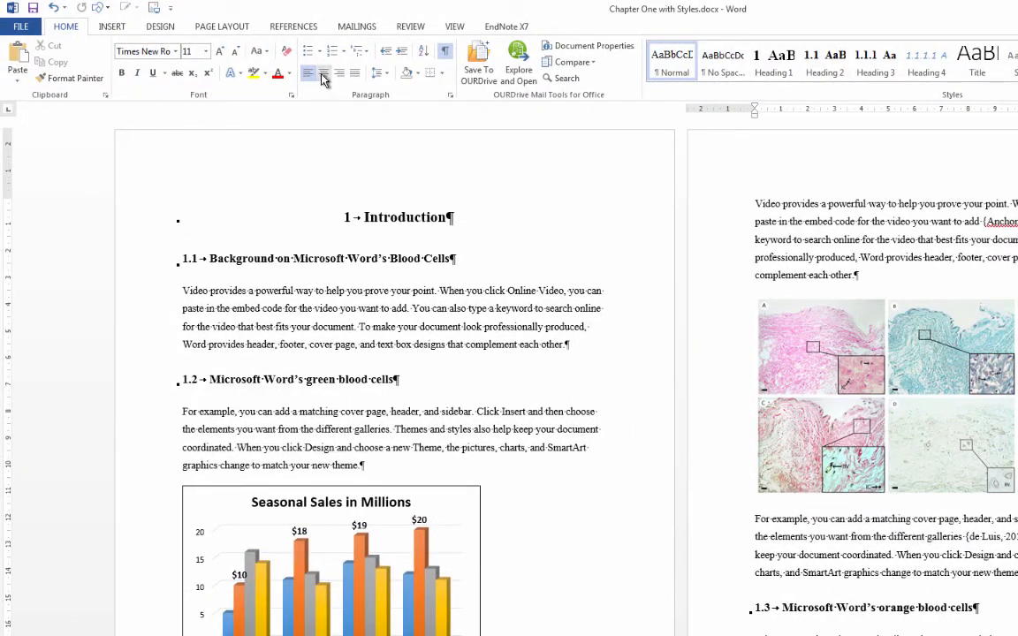
{"action": "left_click", "coordinate": [324, 72]}
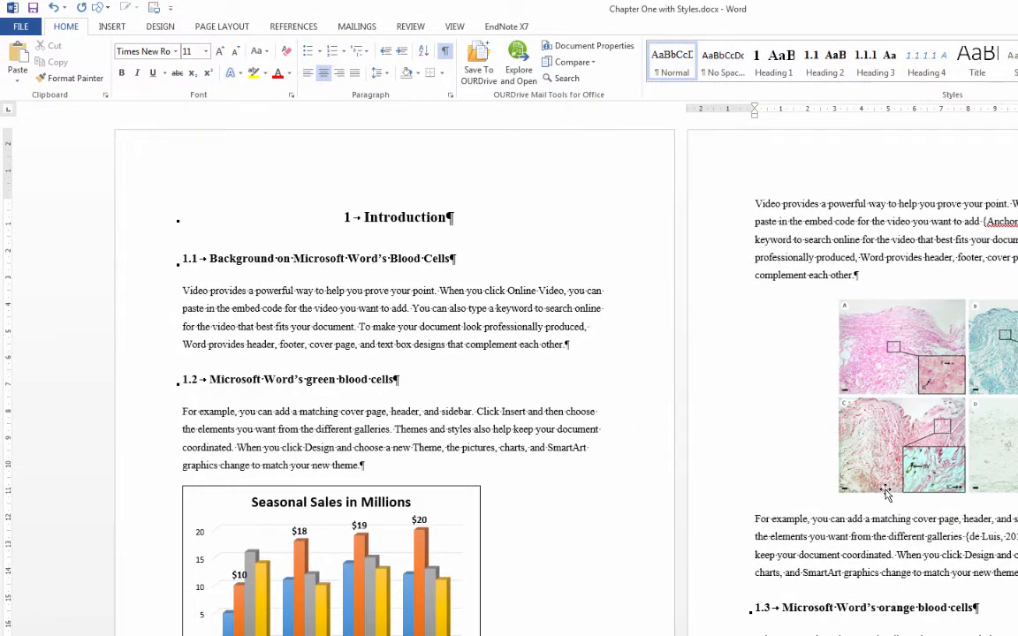
{"action": "left_click", "coordinate": [189, 625]}
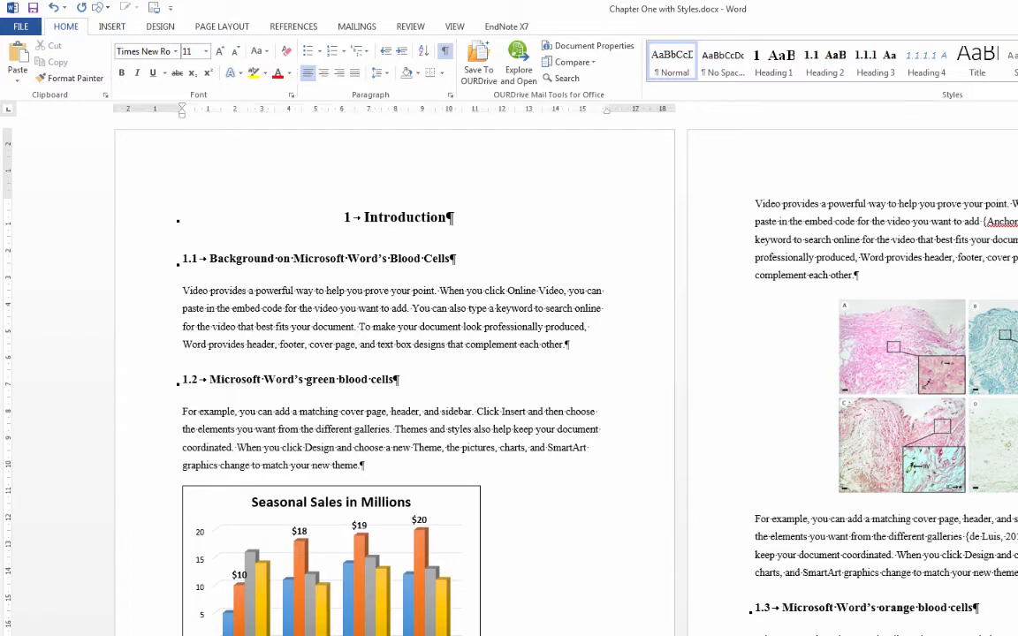
{"action": "left_click", "coordinate": [323, 76]}
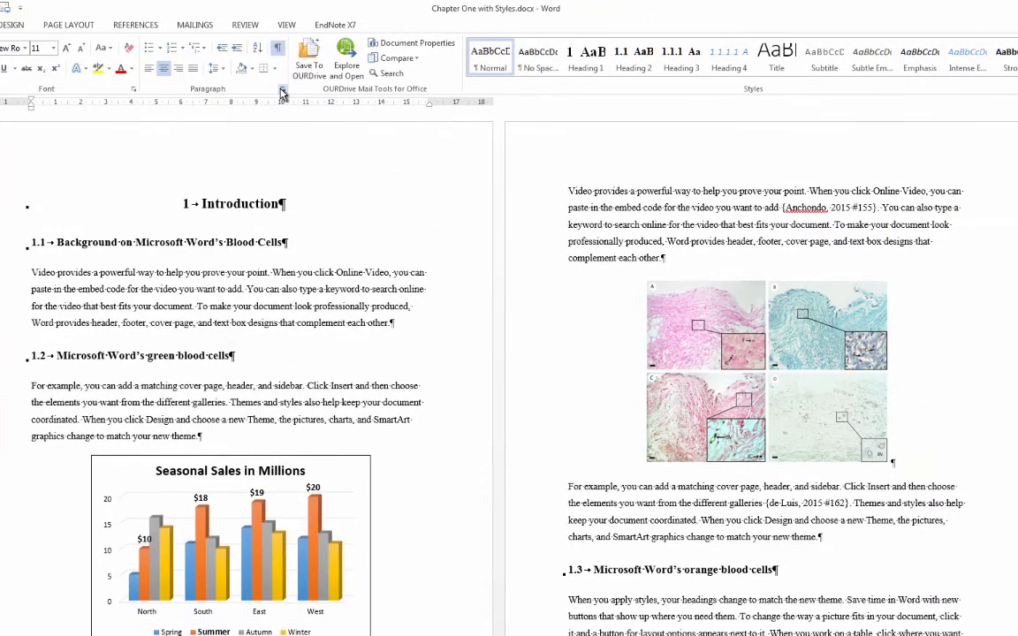
Set the Seasonal Sales chart paragraph's spacing to 24 pt before and 24 pt after
{"action": "left_click", "coordinate": [283, 93]}
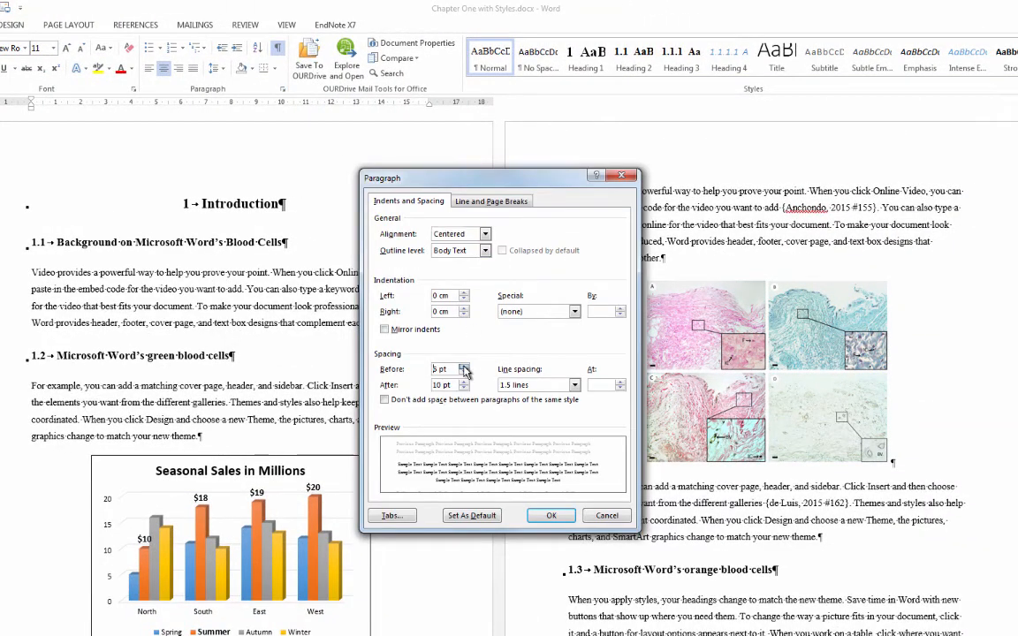
{"action": "left_click", "coordinate": [464, 366]}
{"action": "left_click", "coordinate": [464, 365]}
{"action": "left_click", "coordinate": [463, 366]}
{"action": "left_click", "coordinate": [463, 381]}
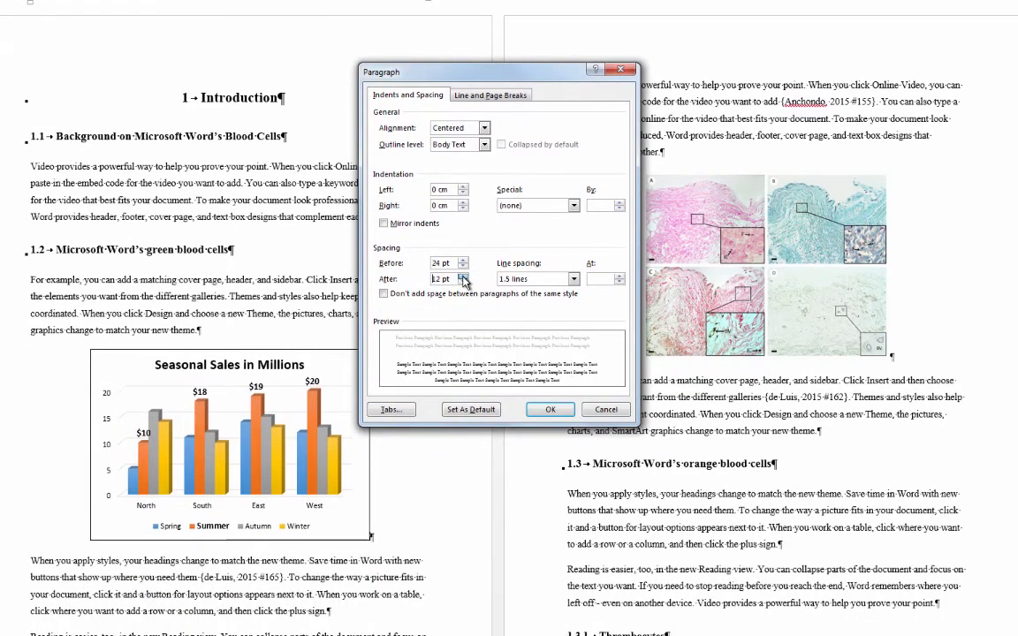
{"action": "left_click", "coordinate": [463, 276]}
{"action": "left_click", "coordinate": [463, 275]}
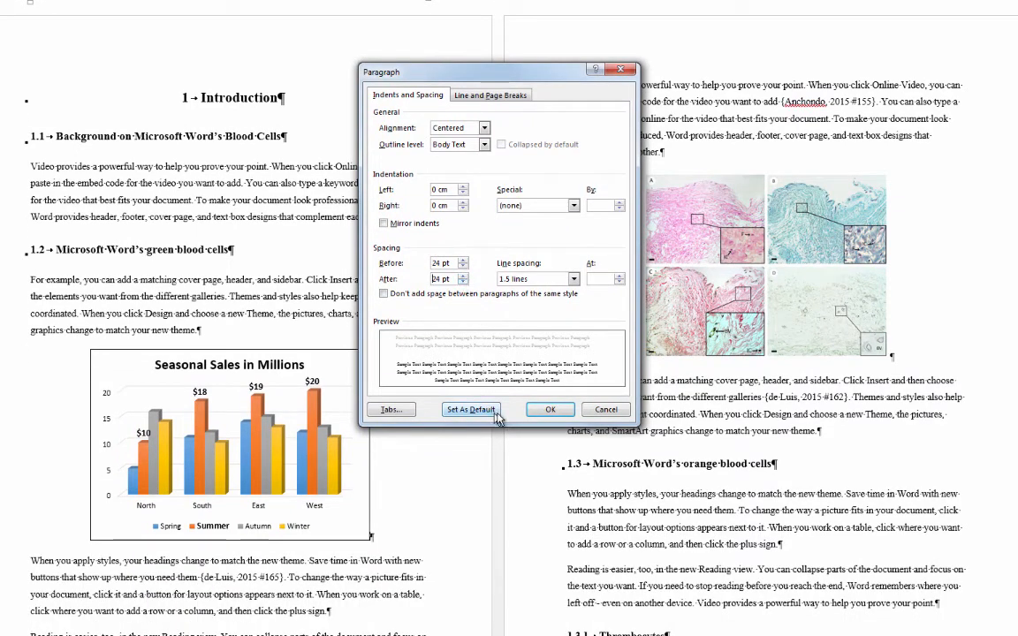
{"action": "left_click", "coordinate": [549, 409]}
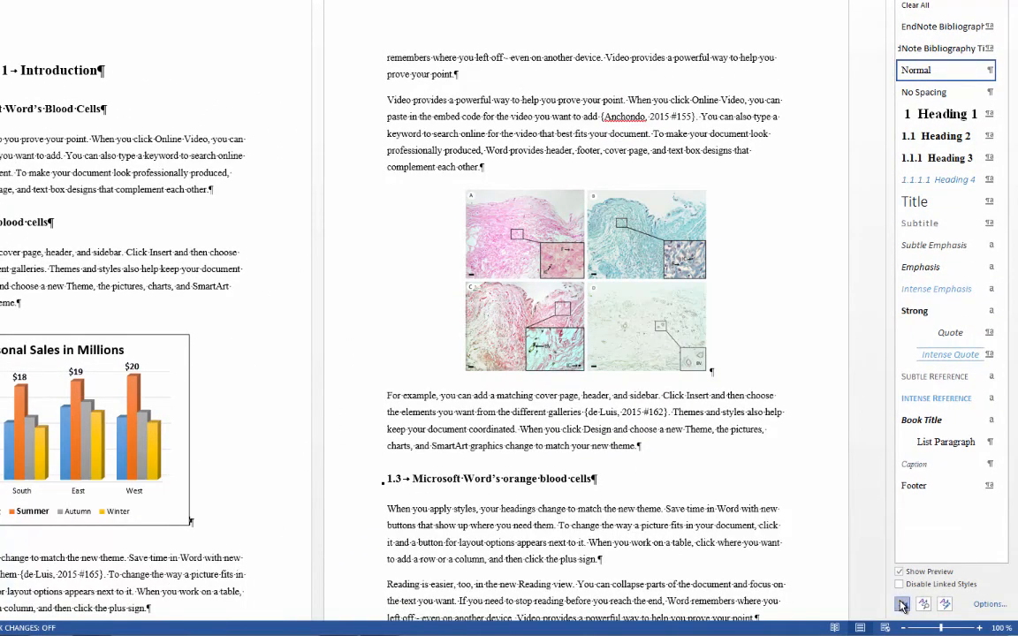
Create a paragraph style named Picture from the chart paragraph's centred, 24 pt spaced formatting, and apply it to the four-panel tooth picture
{"action": "left_click", "coordinate": [902, 605]}
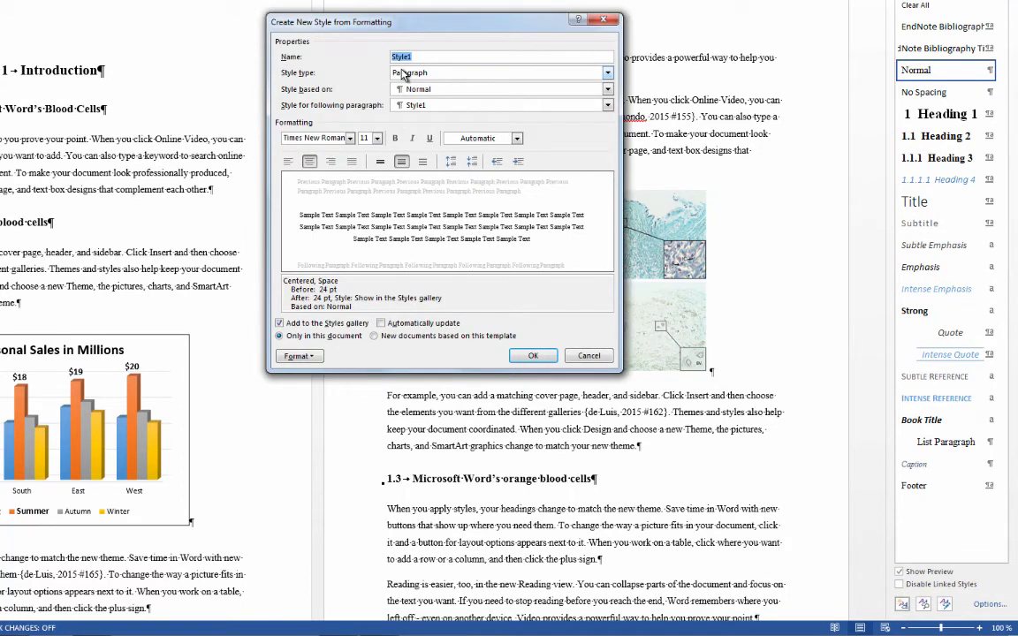
{"action": "type", "text": "Picture"}
{"action": "left_click", "coordinate": [299, 355]}
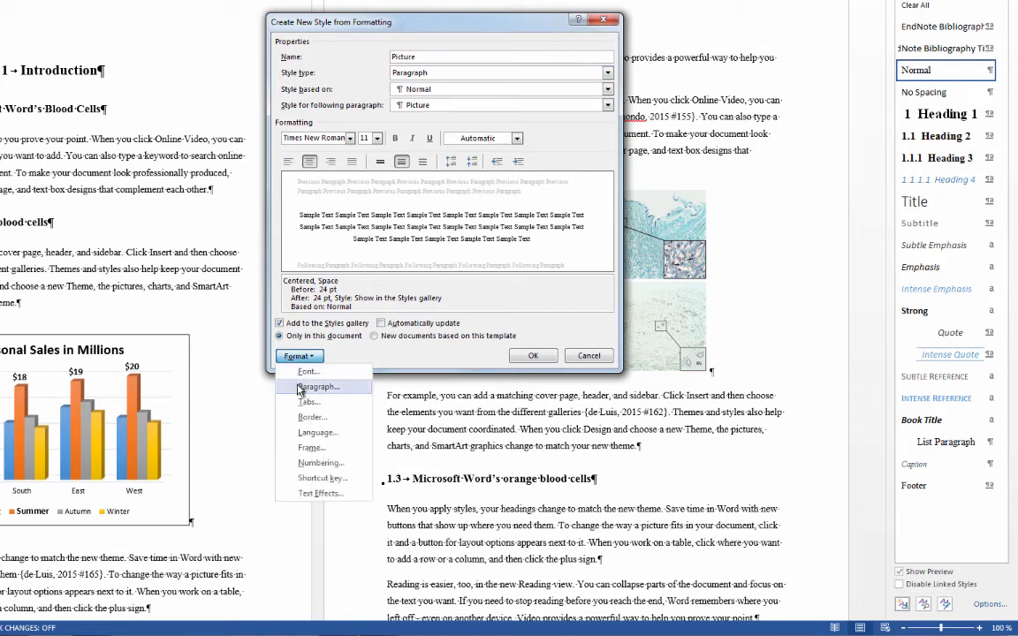
{"action": "left_click", "coordinate": [301, 389]}
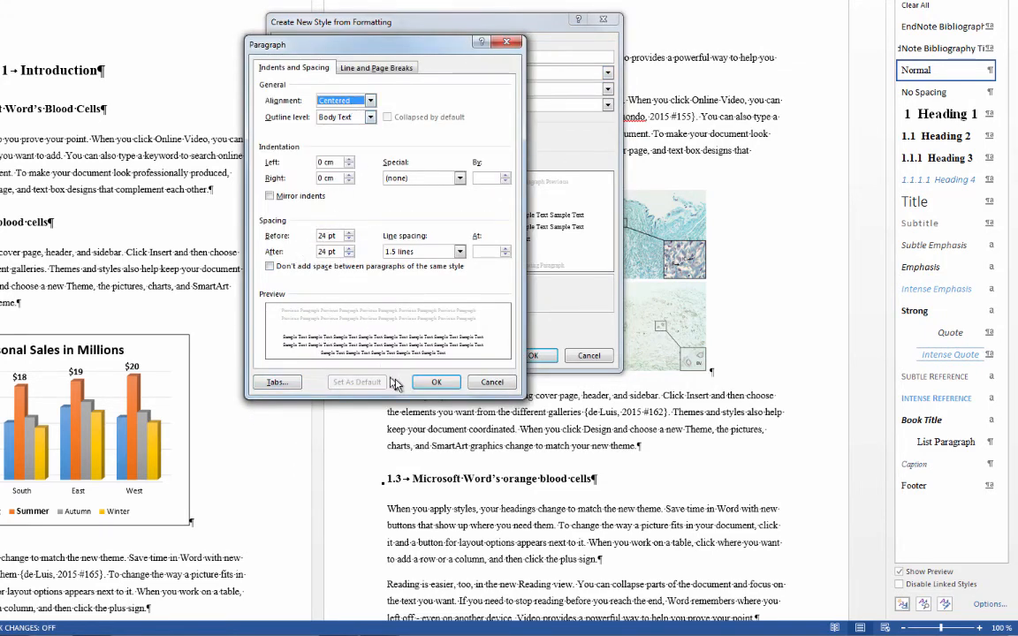
{"action": "left_click", "coordinate": [436, 382]}
{"action": "left_click", "coordinate": [532, 356]}
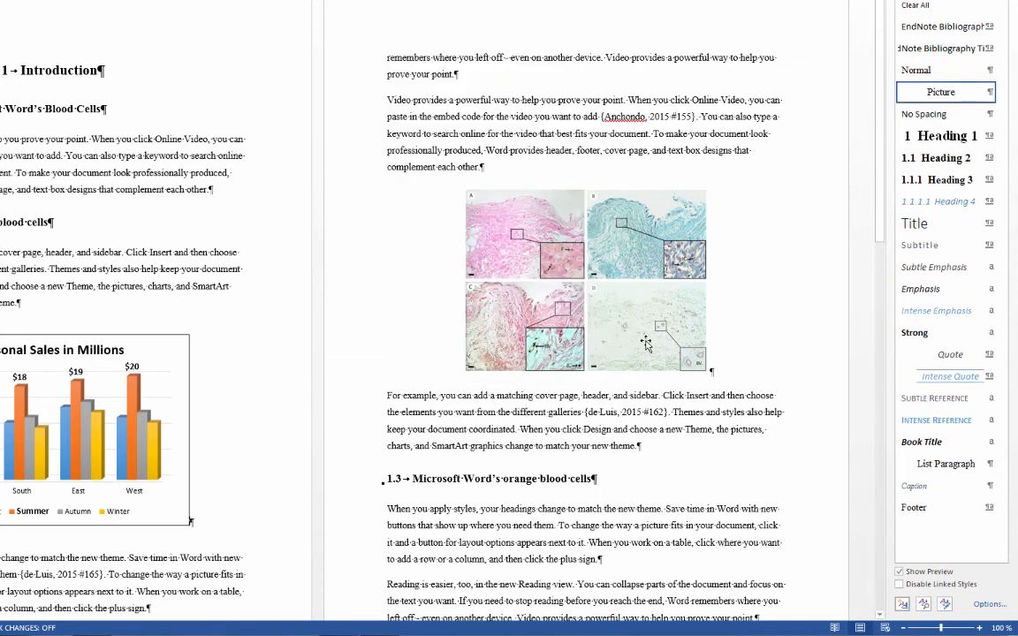
{"action": "left_click", "coordinate": [684, 344]}
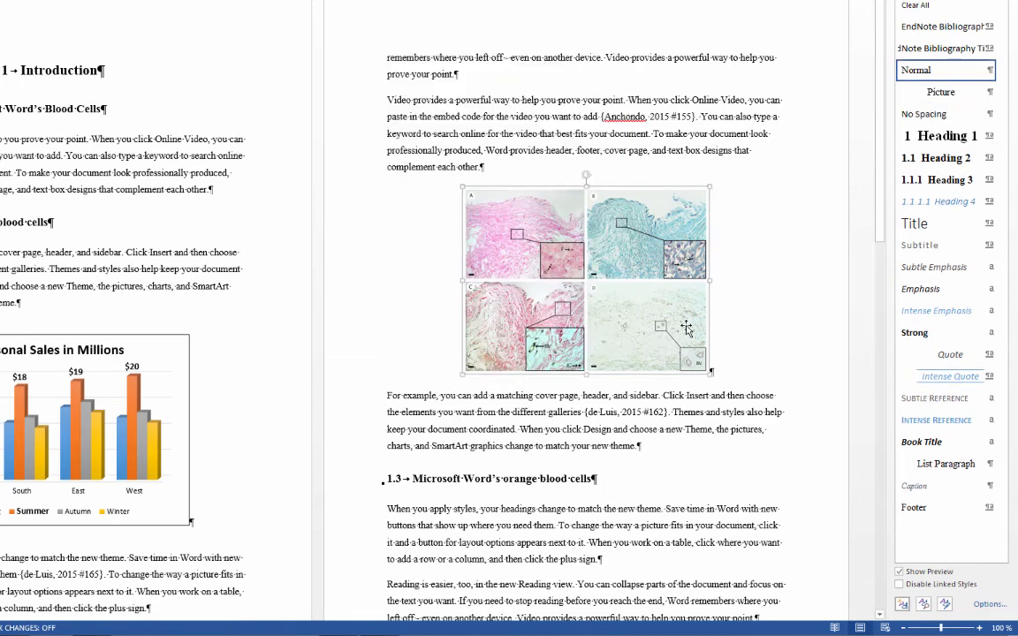
{"action": "left_click", "coordinate": [939, 91]}
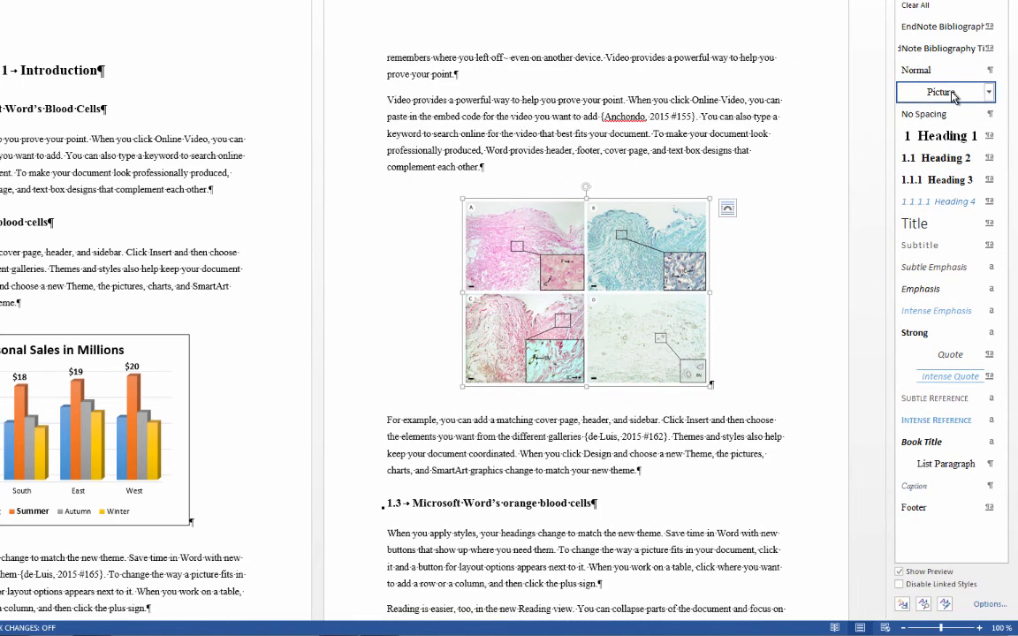